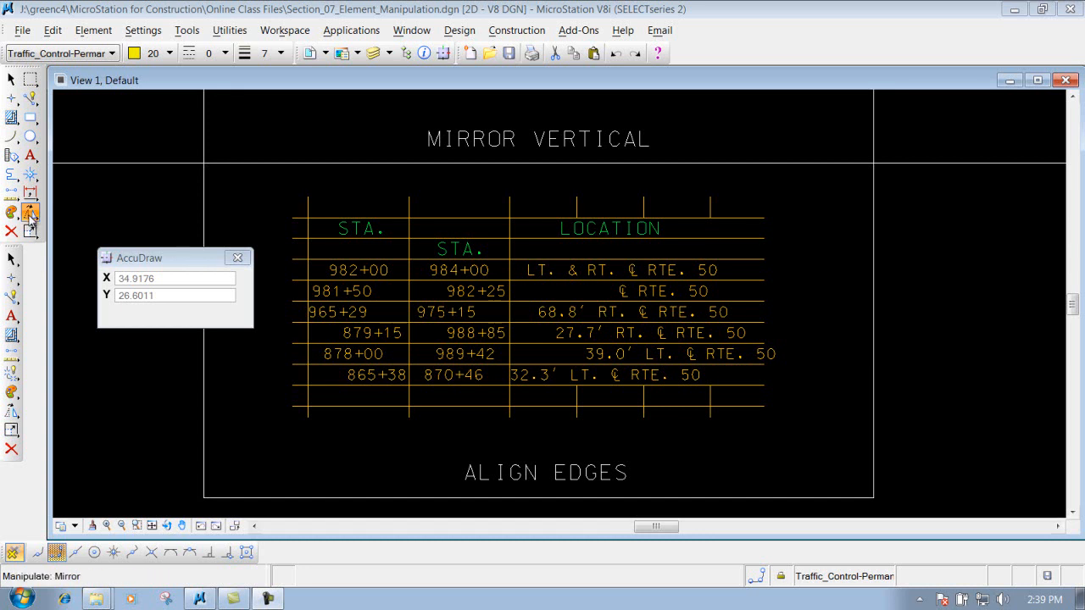
# Start the Align Elements By Edge tool for aligning the table's text.
pyautogui.click(31, 215)
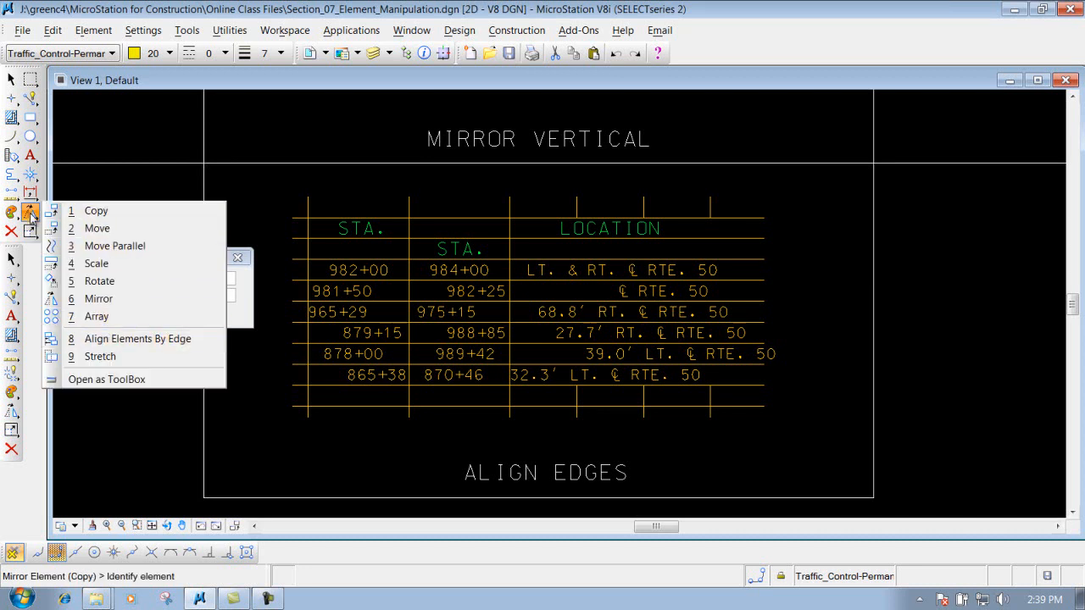
pyautogui.click(96, 341)
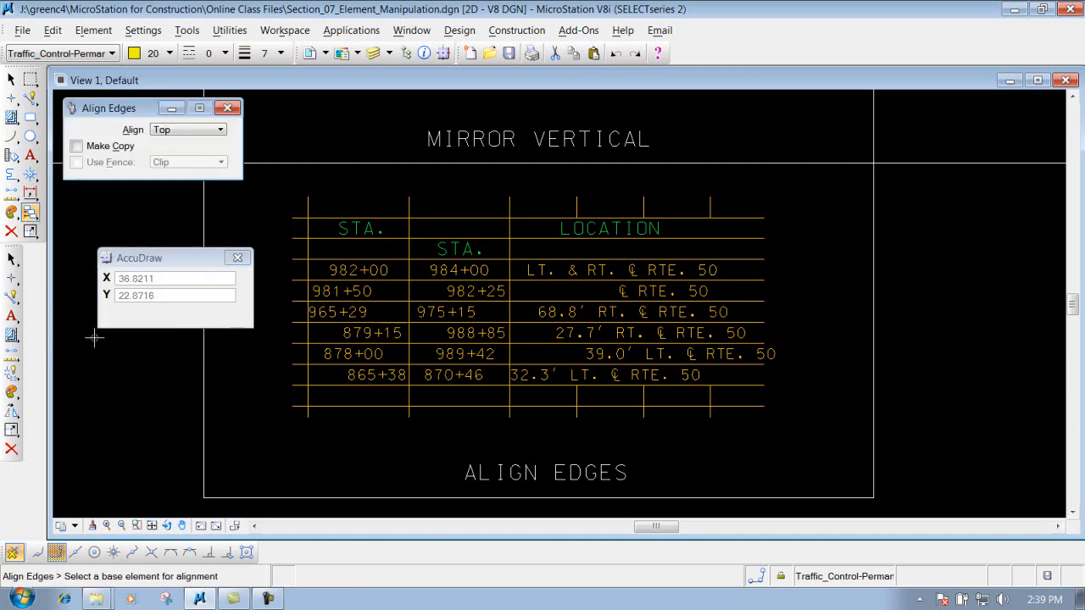
pyautogui.click(14, 412)
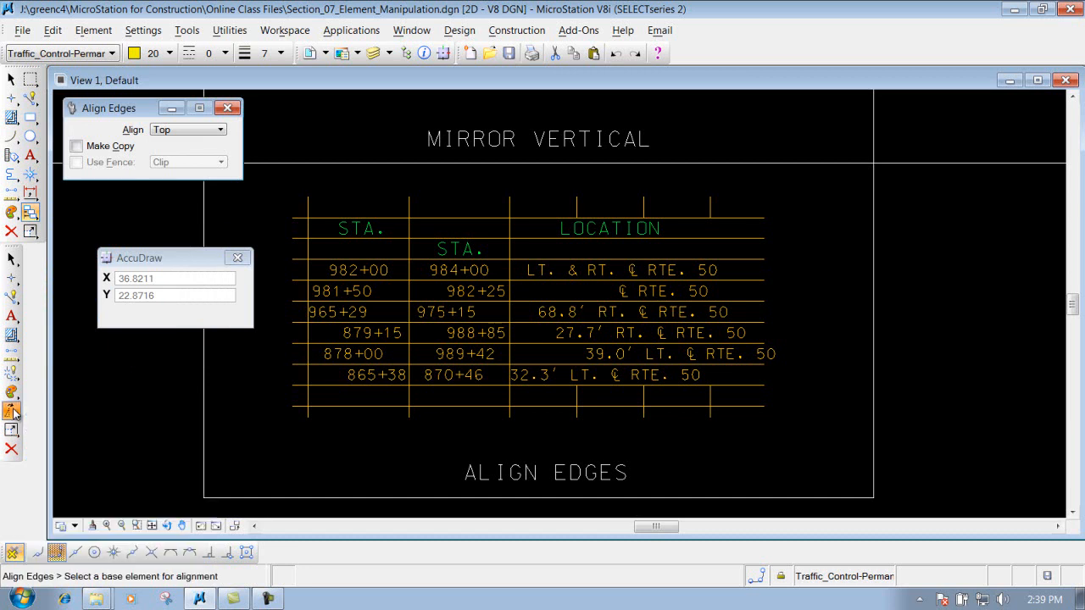
pyautogui.click(13, 412)
pyautogui.click(14, 412)
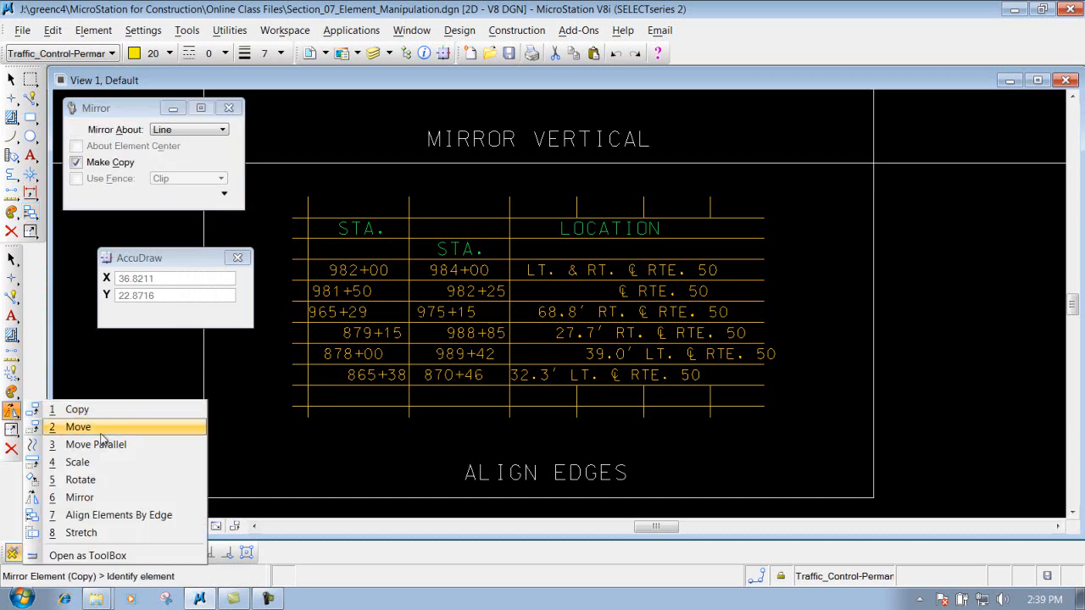
pyautogui.click(102, 515)
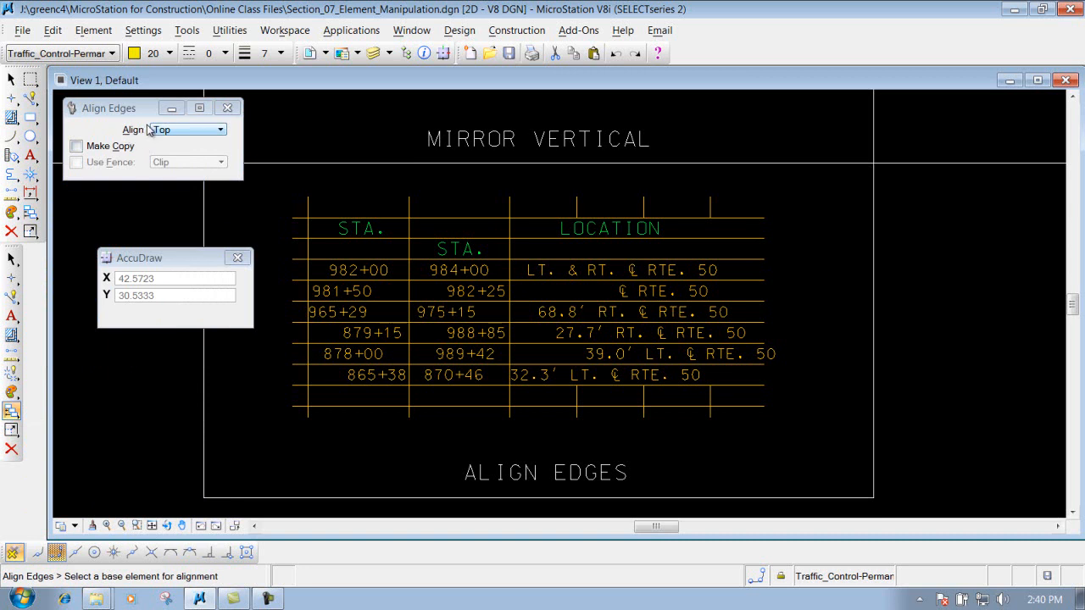
pyautogui.click(205, 131)
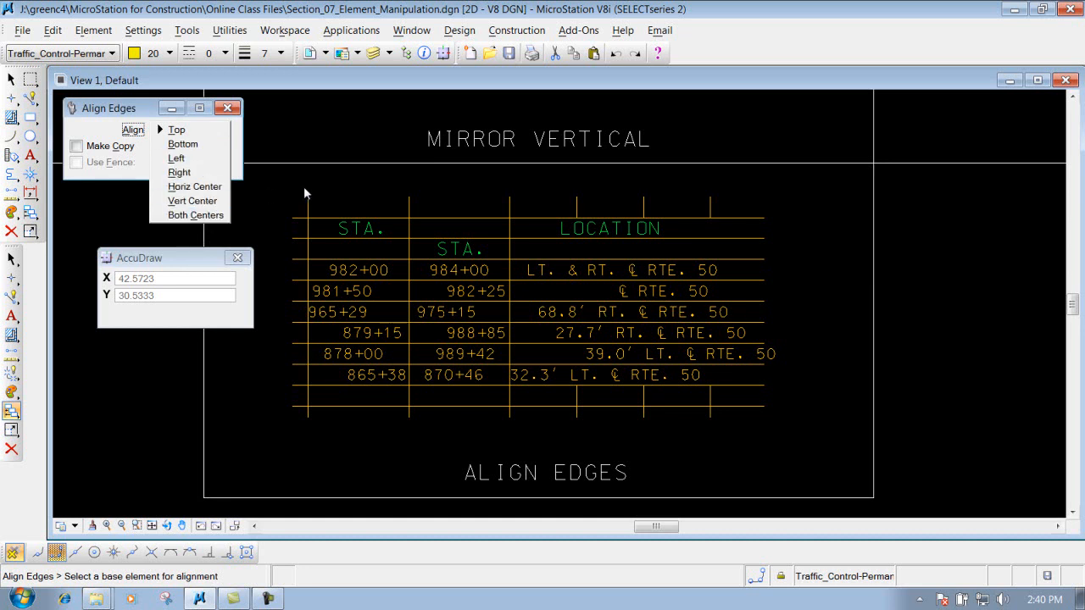
pyautogui.click(278, 177)
pyautogui.click(76, 147)
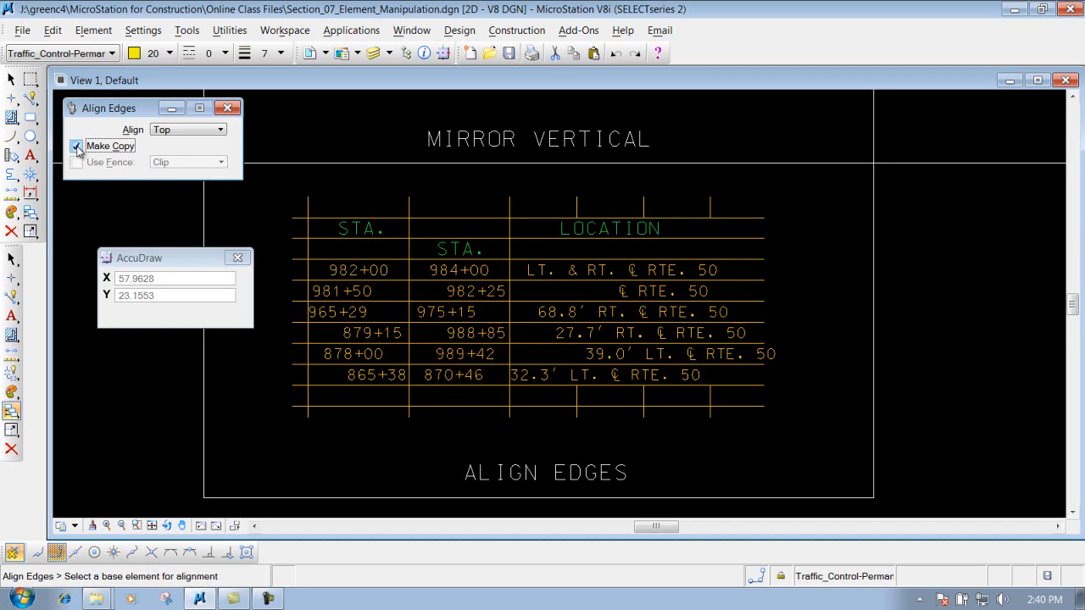
pyautogui.click(76, 146)
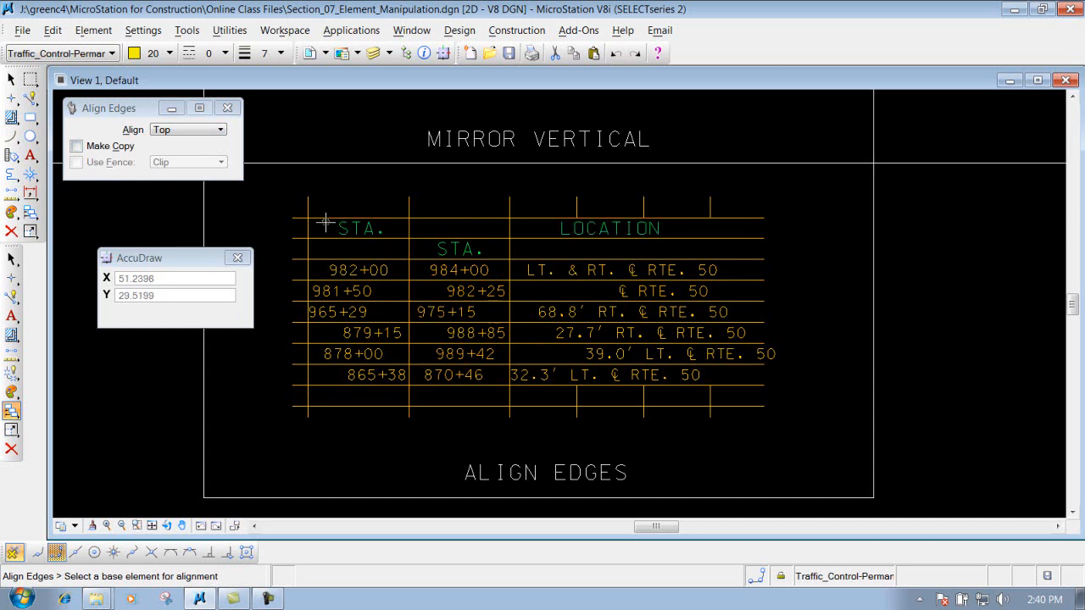
# Align the second column's STA. heading with the first column's STA. heading using the Horiz Center option.
pyautogui.click(185, 133)
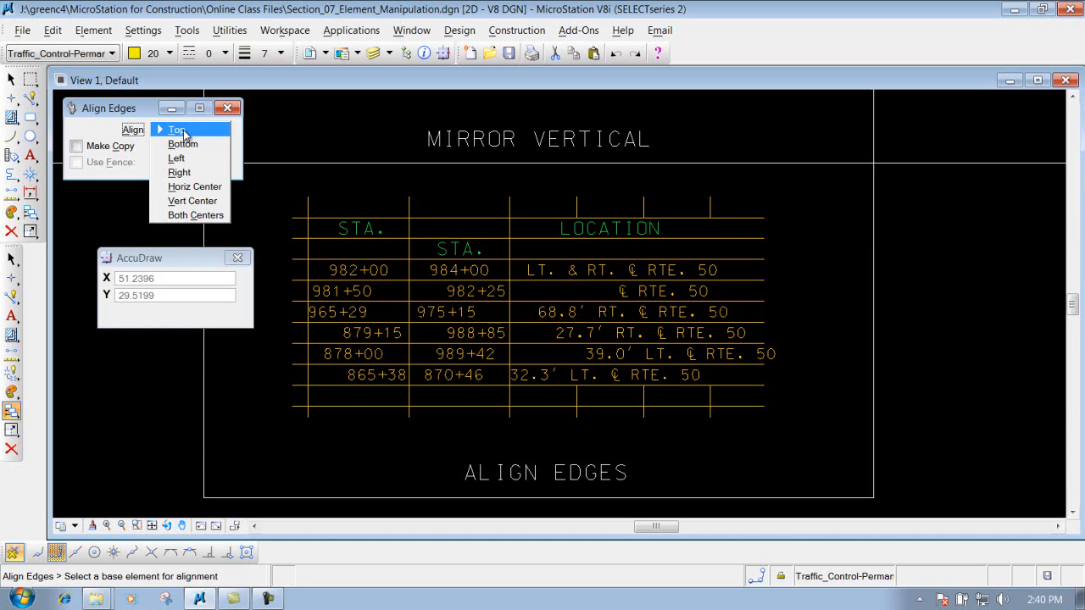
pyautogui.click(197, 186)
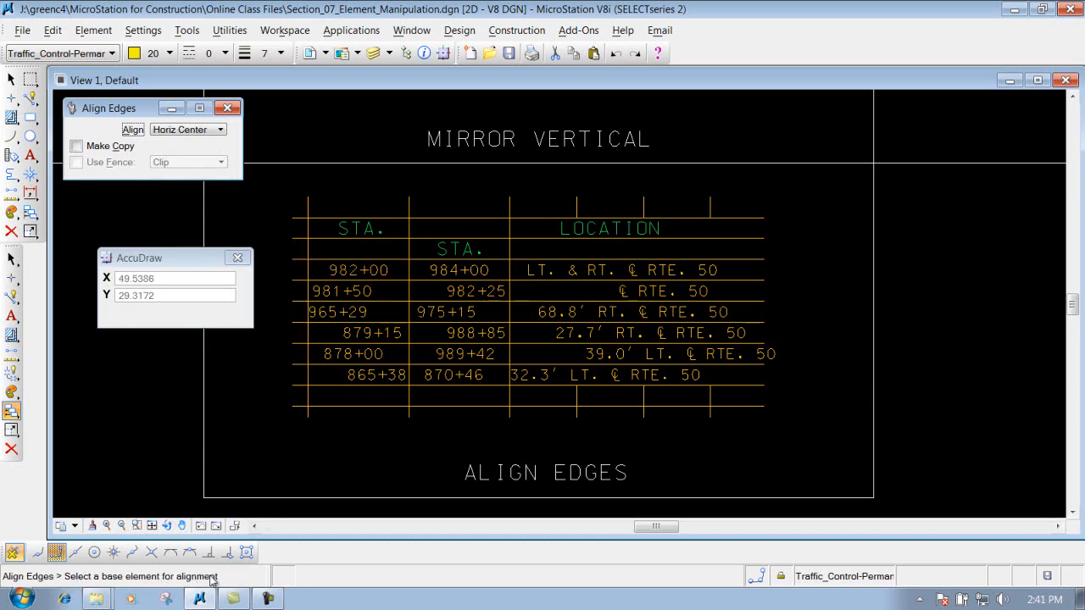
pyautogui.click(357, 227)
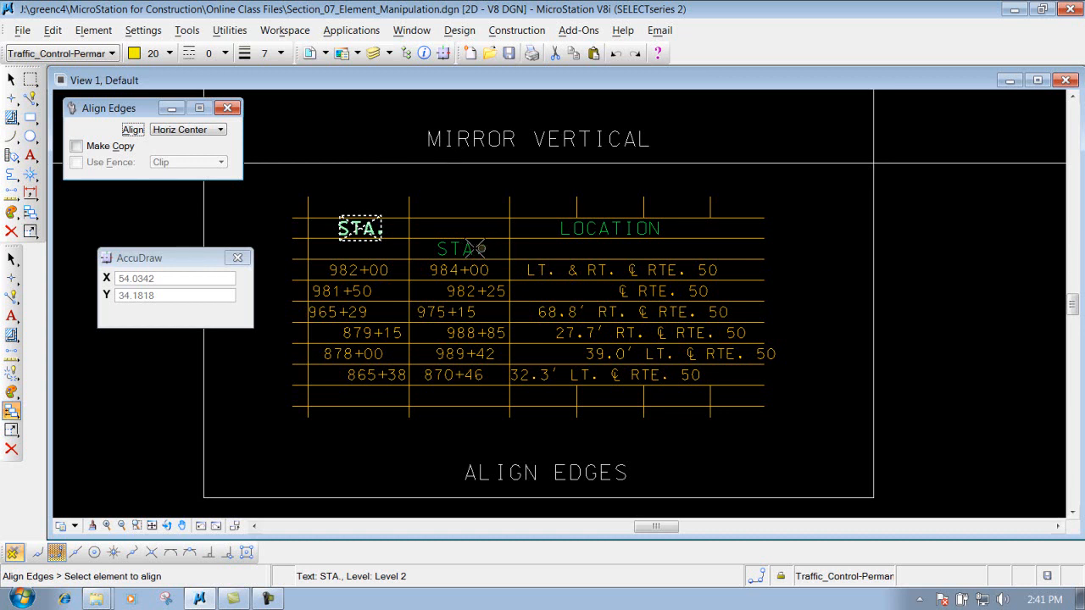
pyautogui.click(454, 250)
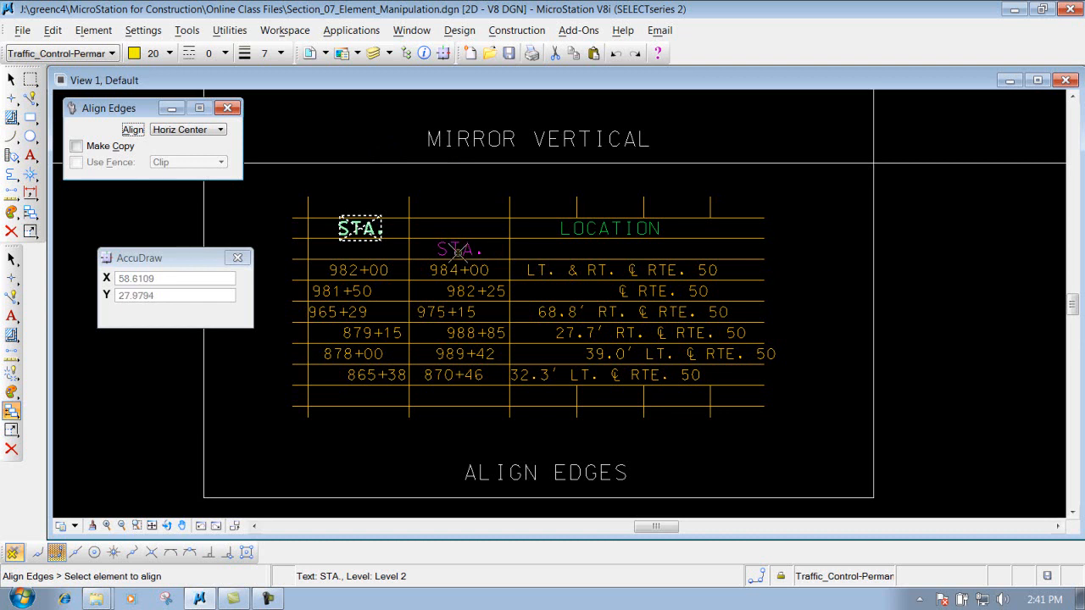
pyautogui.click(461, 239)
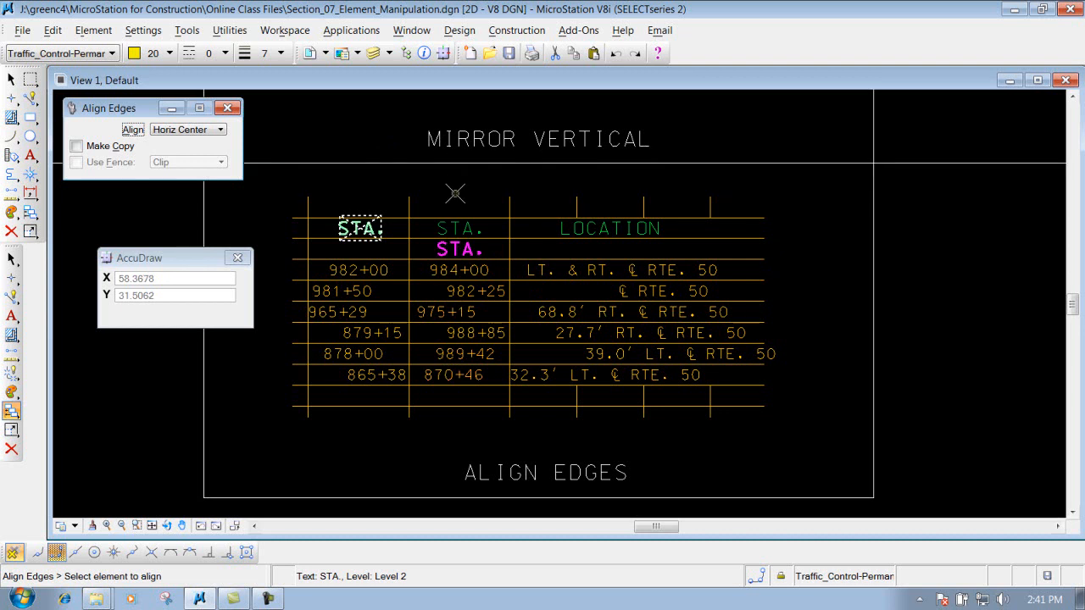
pyautogui.click(456, 194)
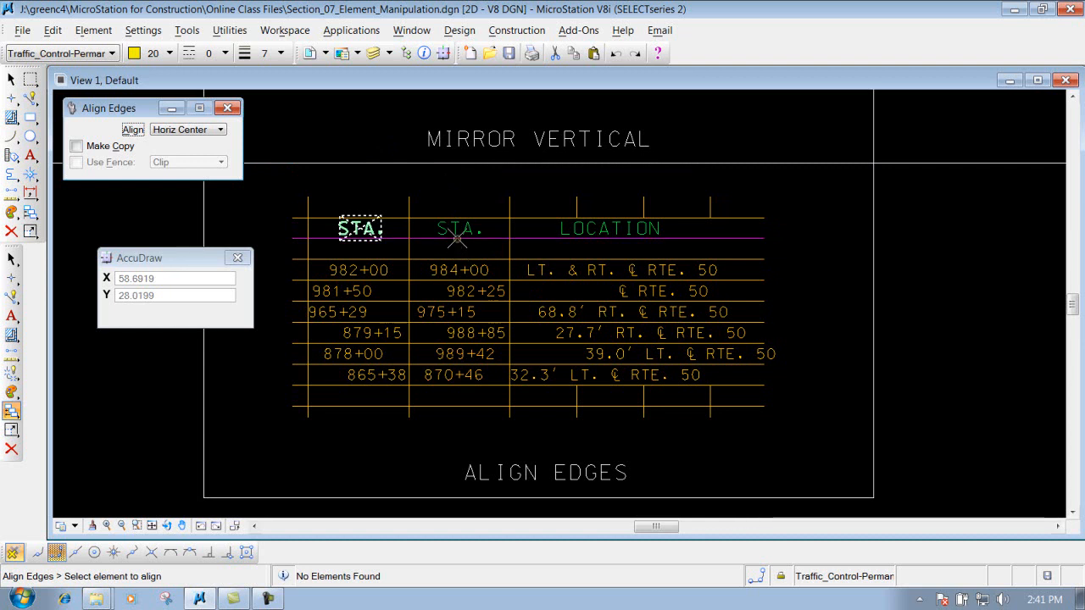
pyautogui.click(472, 228)
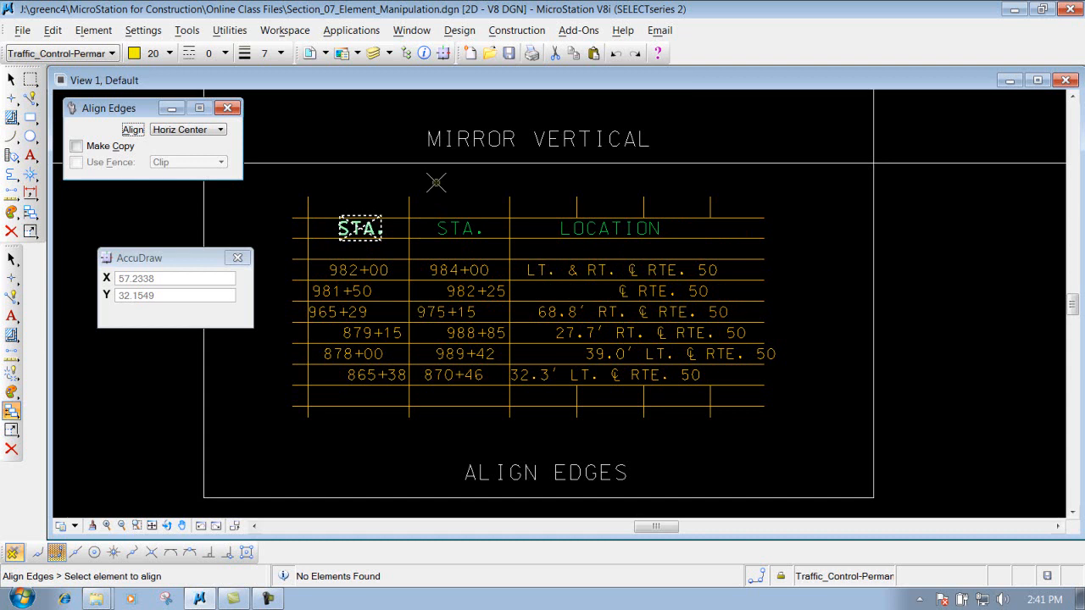
pyautogui.rightClick(444, 185)
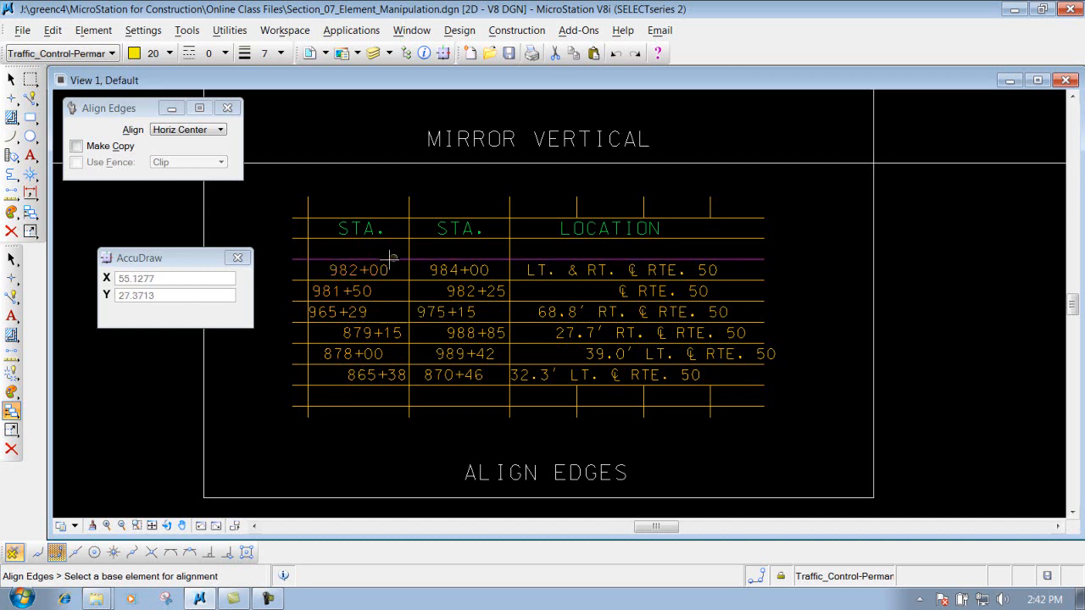
# Align the first column's five lower station values under 982+00 using the Vert Center option.
pyautogui.click(196, 134)
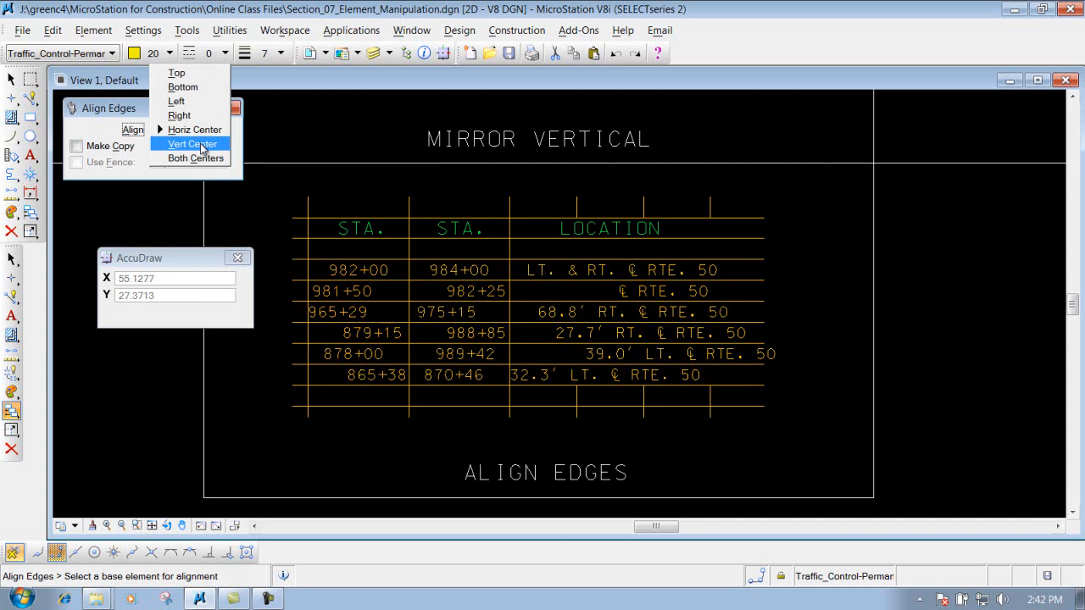
pyautogui.click(204, 146)
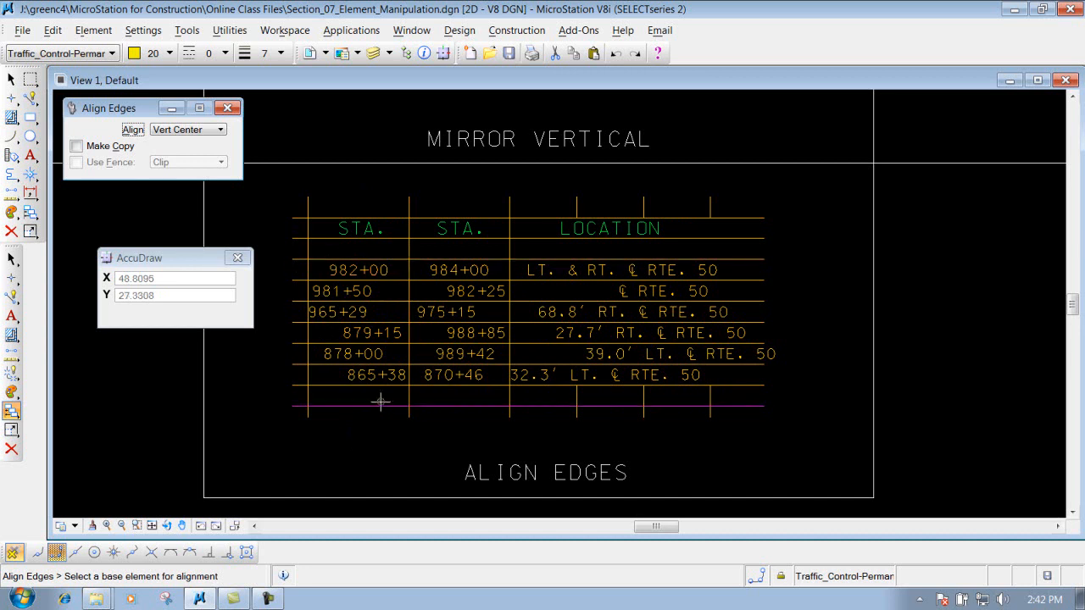
pyautogui.click(358, 269)
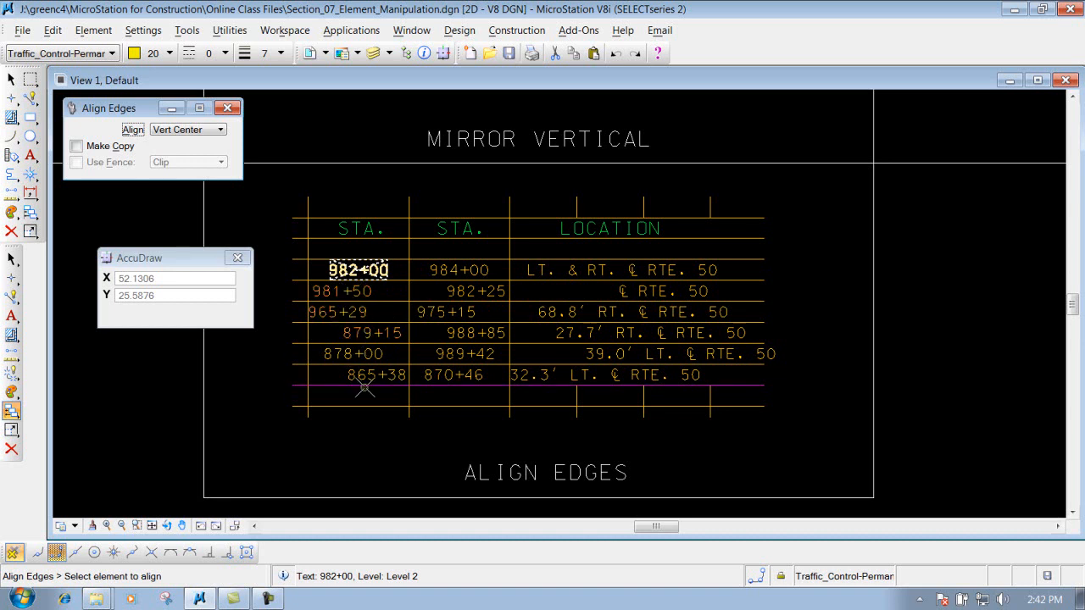
pyautogui.click(344, 290)
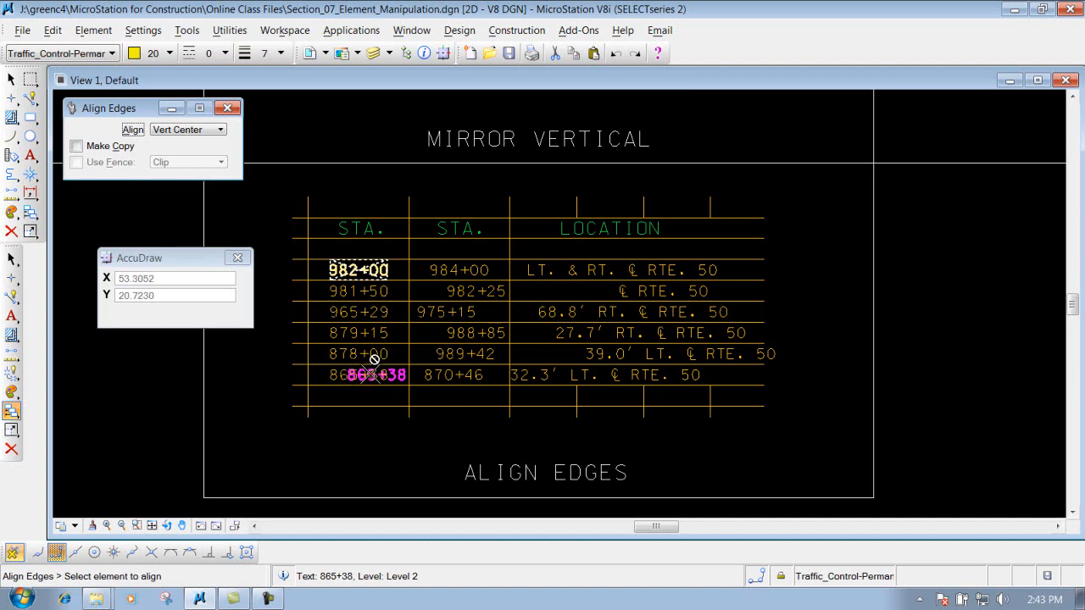
pyautogui.click(374, 359)
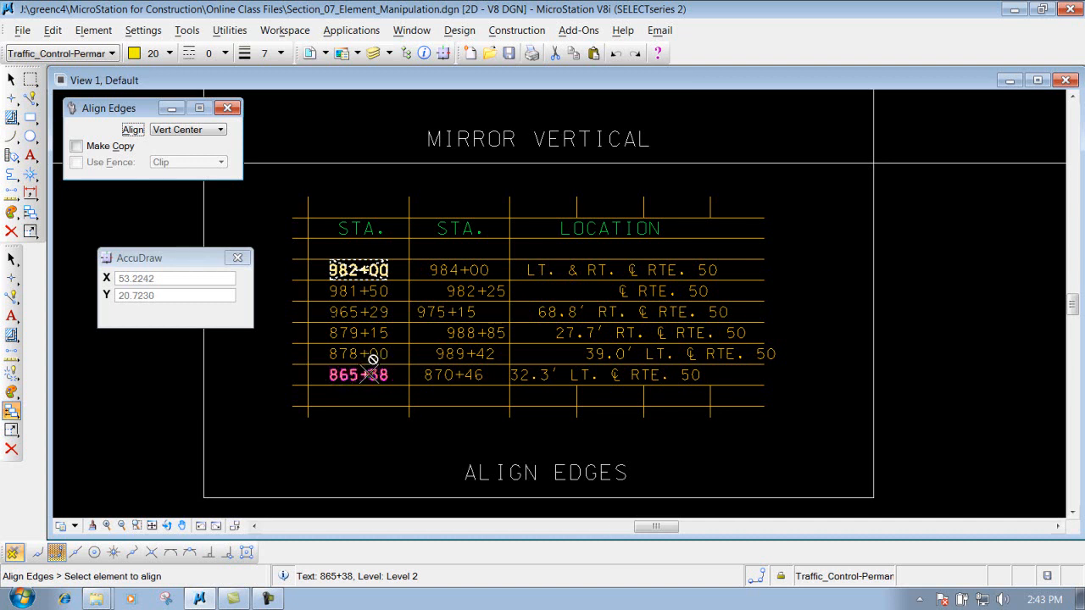
pyautogui.click(371, 437)
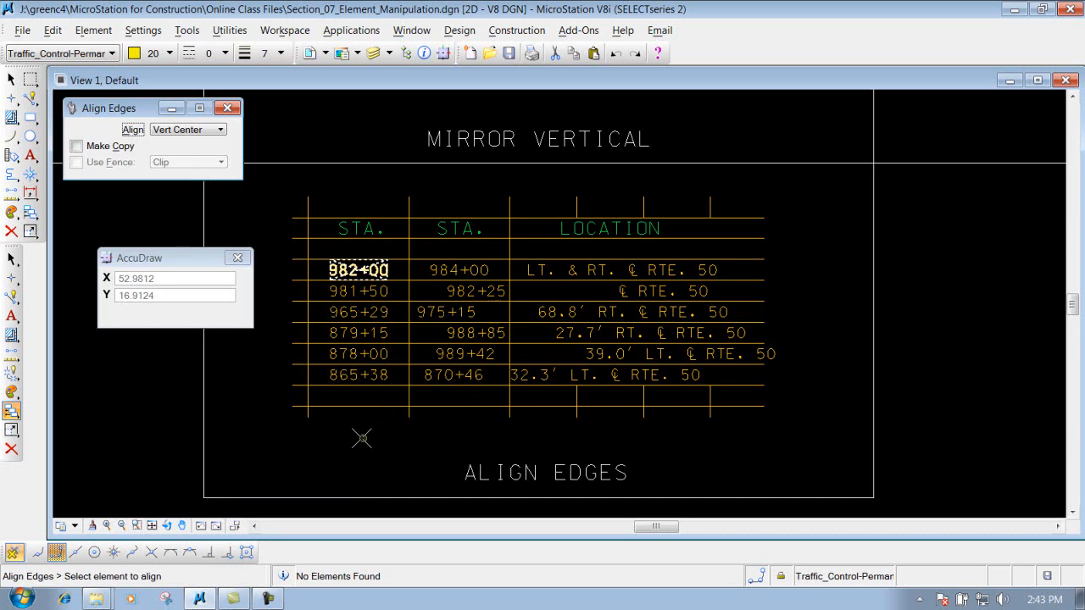
pyautogui.rightClick(368, 439)
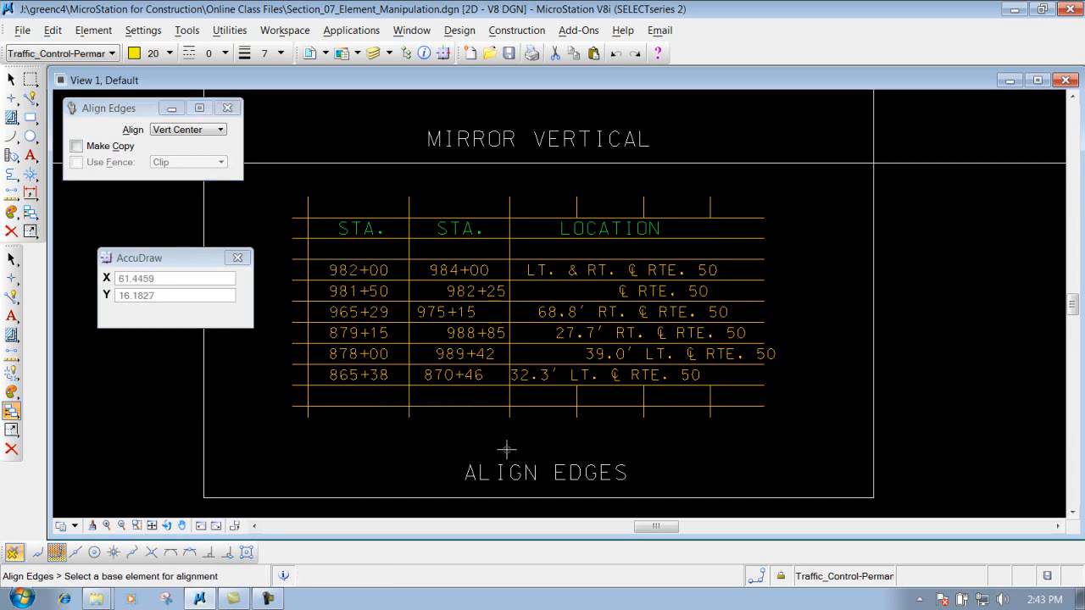
# Align the second column's five lower station values under 984+00 by their vertical centers.
pyautogui.click(458, 270)
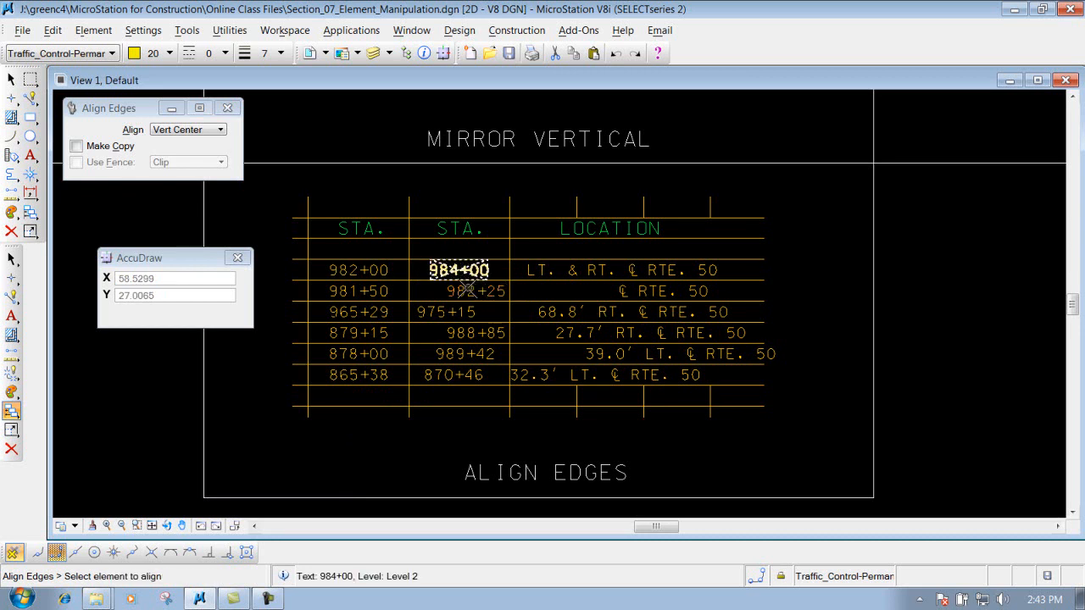
pyautogui.click(469, 290)
pyautogui.click(449, 312)
pyautogui.click(481, 332)
pyautogui.click(471, 355)
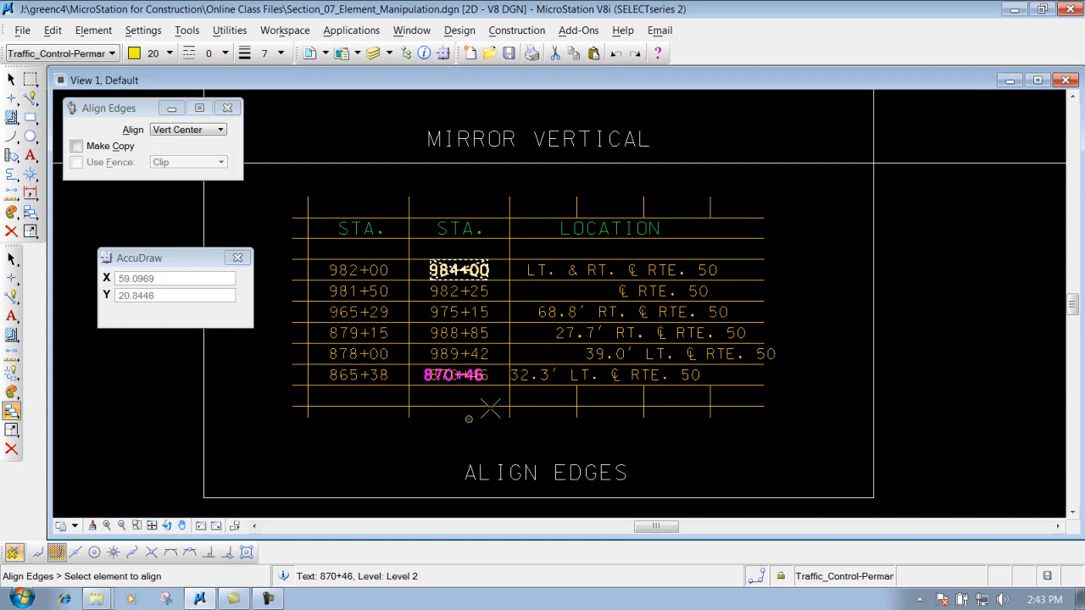
pyautogui.click(466, 420)
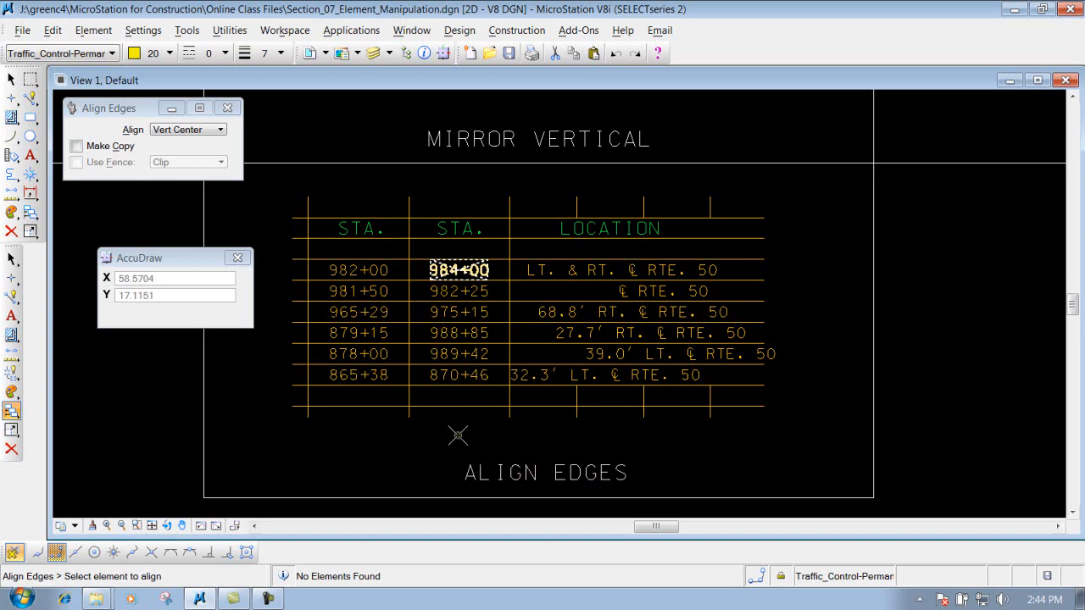
pyautogui.rightClick(467, 427)
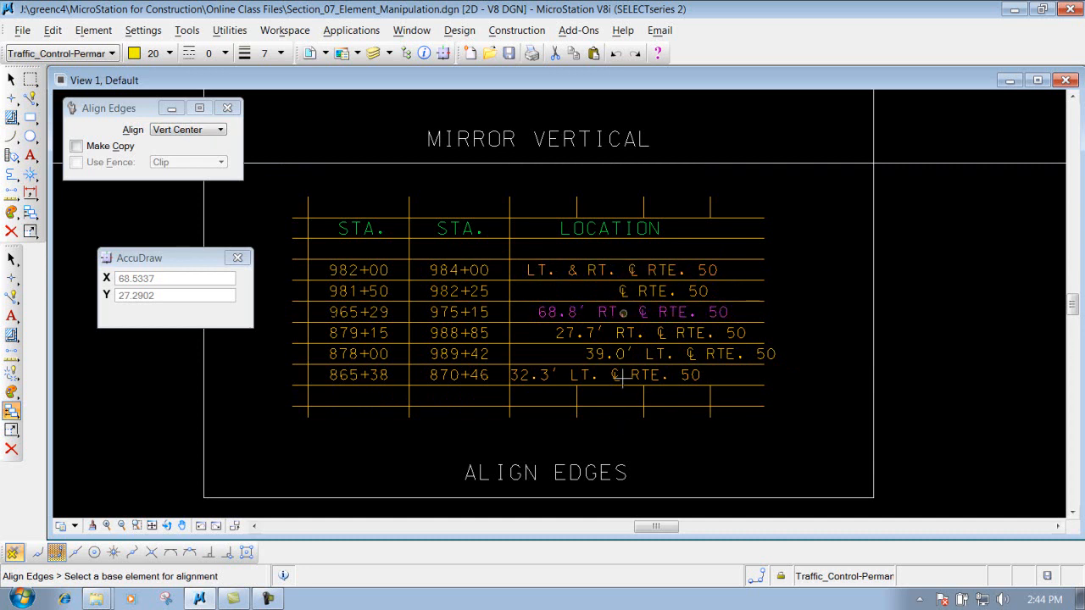
# Set the edge alignment to Left and place a block fence around the six text entries under the LOCATION heading.
pyautogui.click(210, 130)
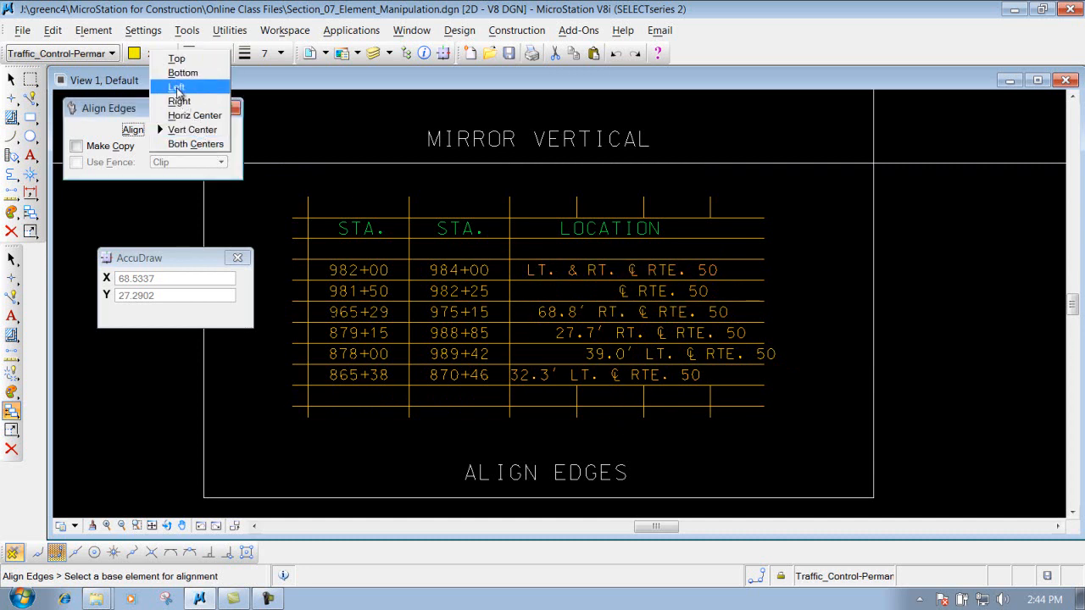
pyautogui.click(177, 88)
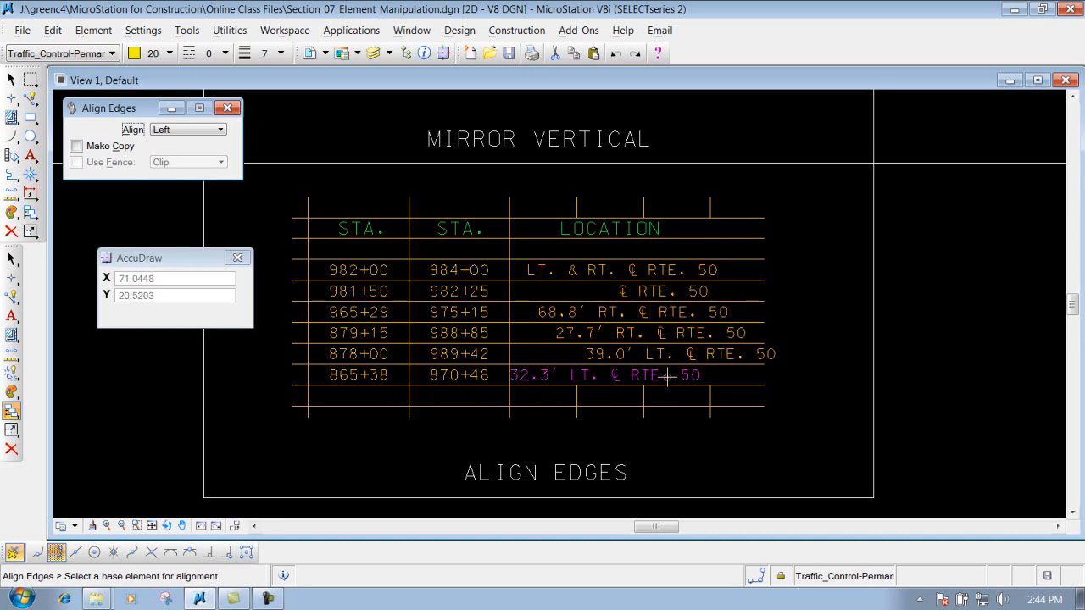
pyautogui.click(30, 79)
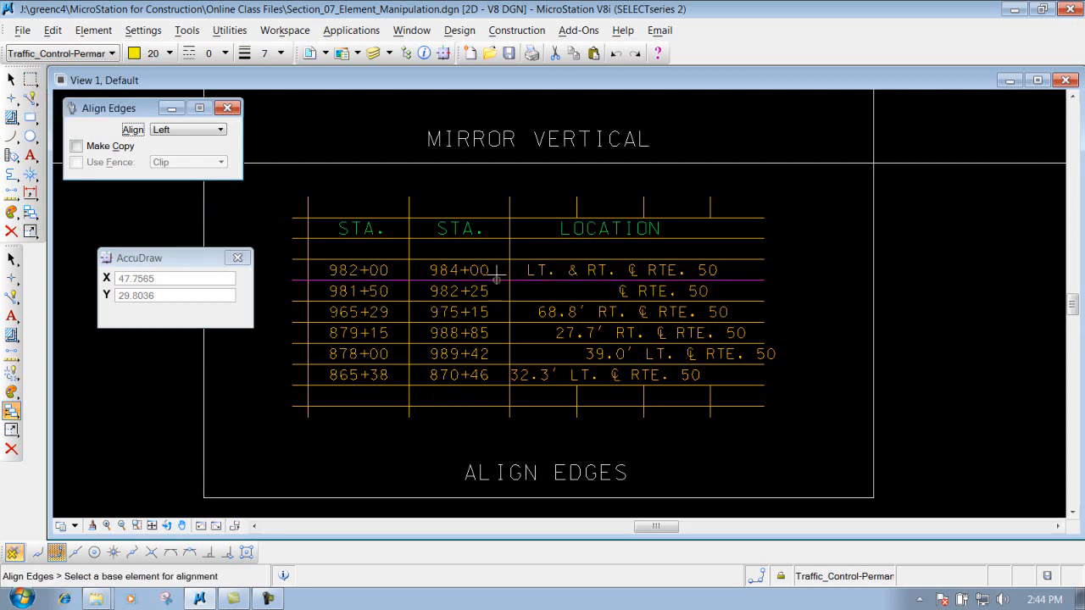
pyautogui.click(33, 80)
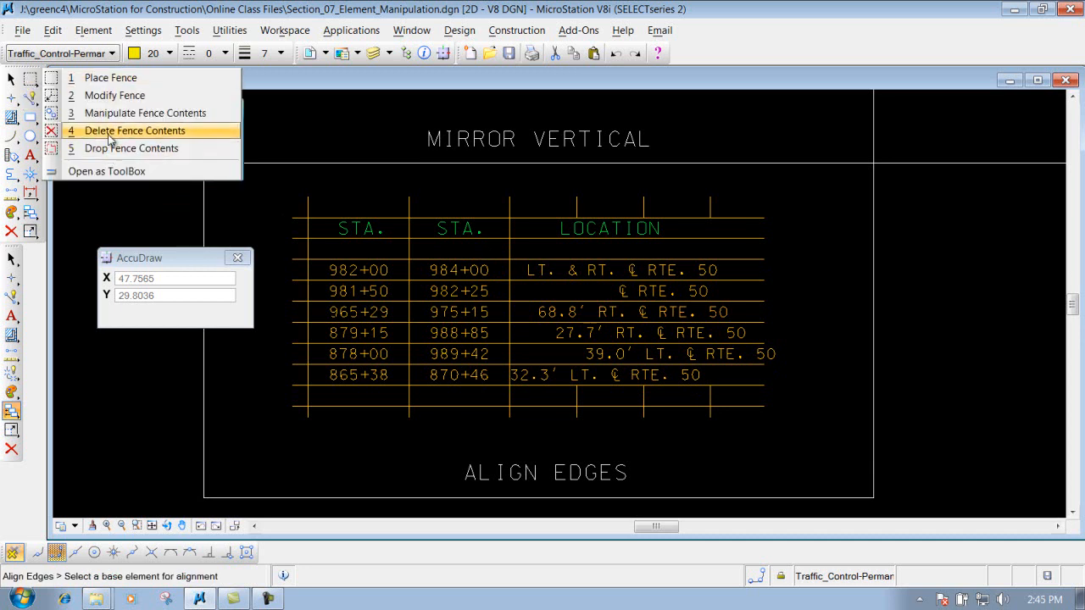
pyautogui.click(121, 77)
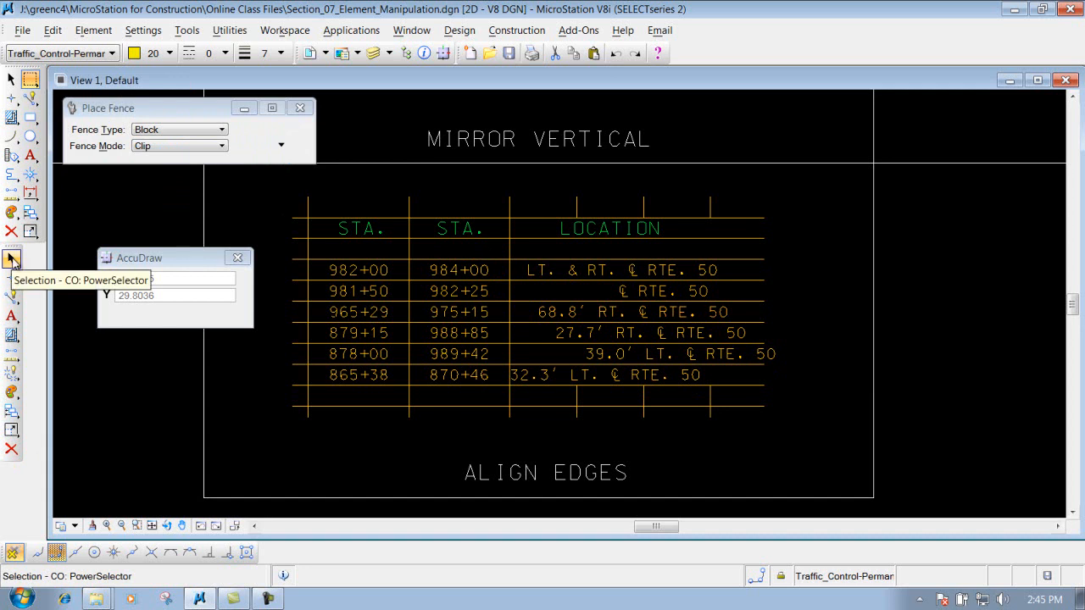
pyautogui.click(12, 260)
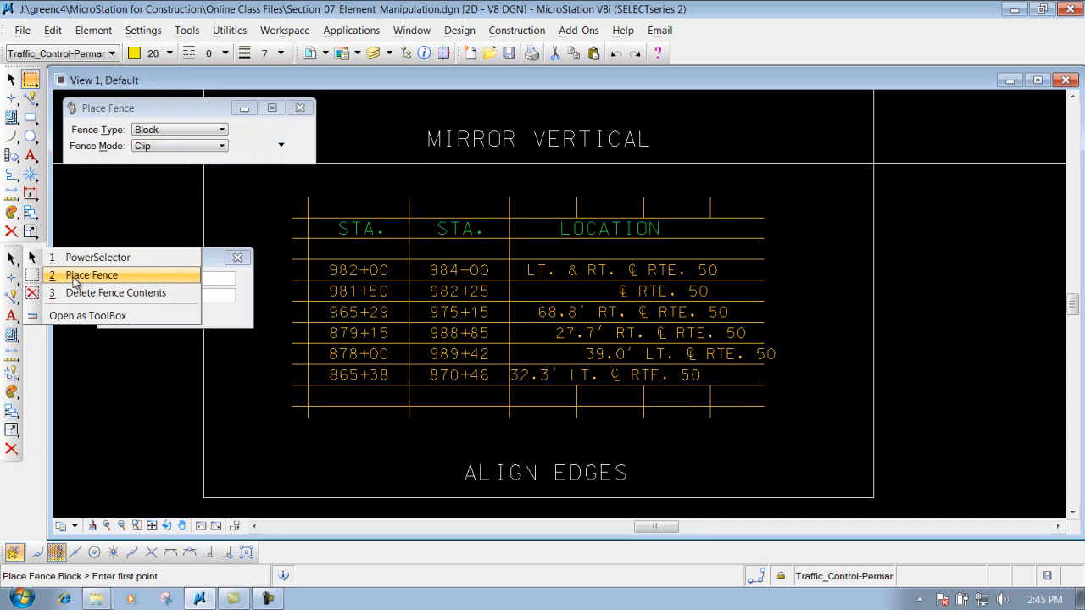
pyautogui.click(75, 276)
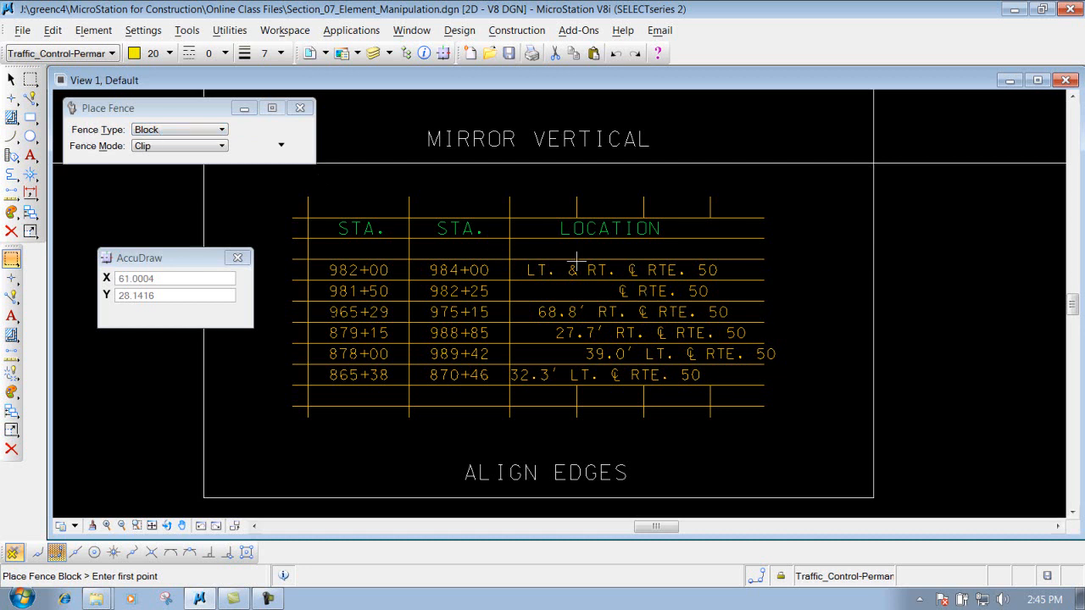
pyautogui.click(502, 246)
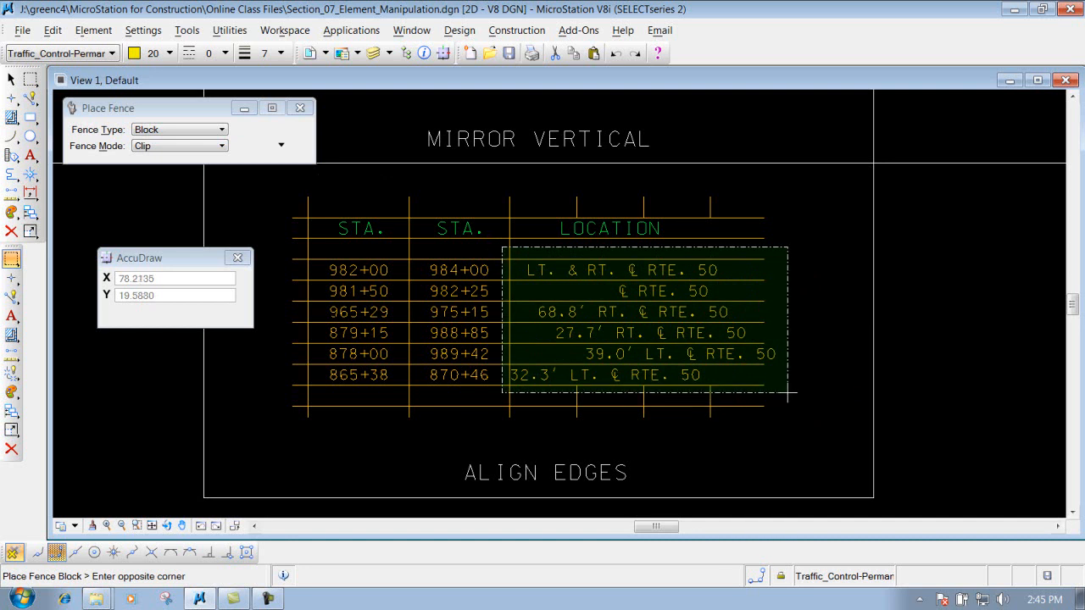
pyautogui.click(787, 393)
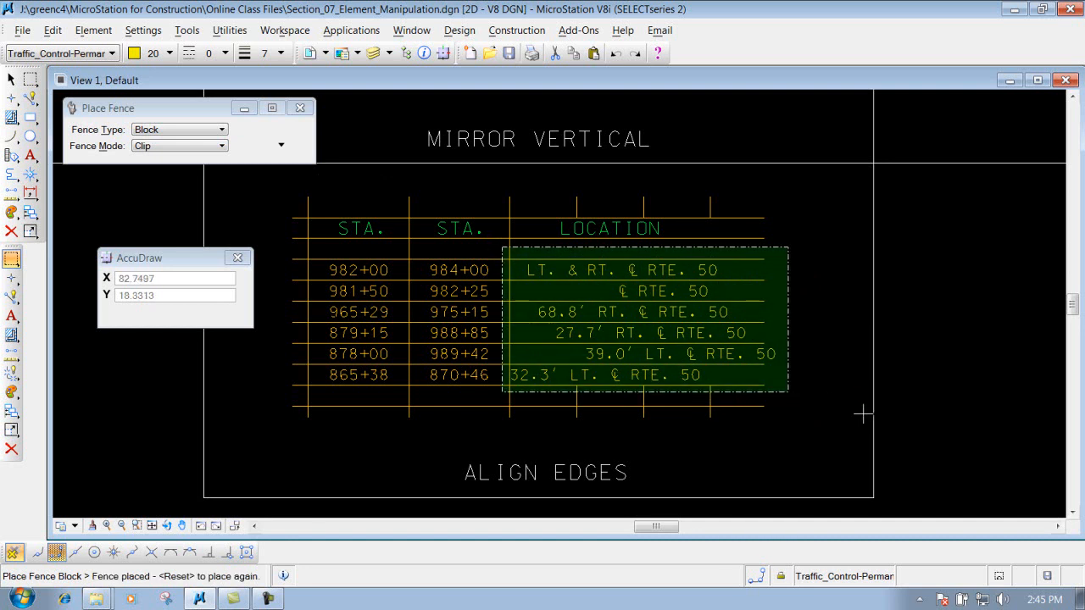
# Align the fenced LOCATION entries with the left edge of the LT. & RT. entry using the Inside fence mode, and remove the fence.
pyautogui.click(32, 215)
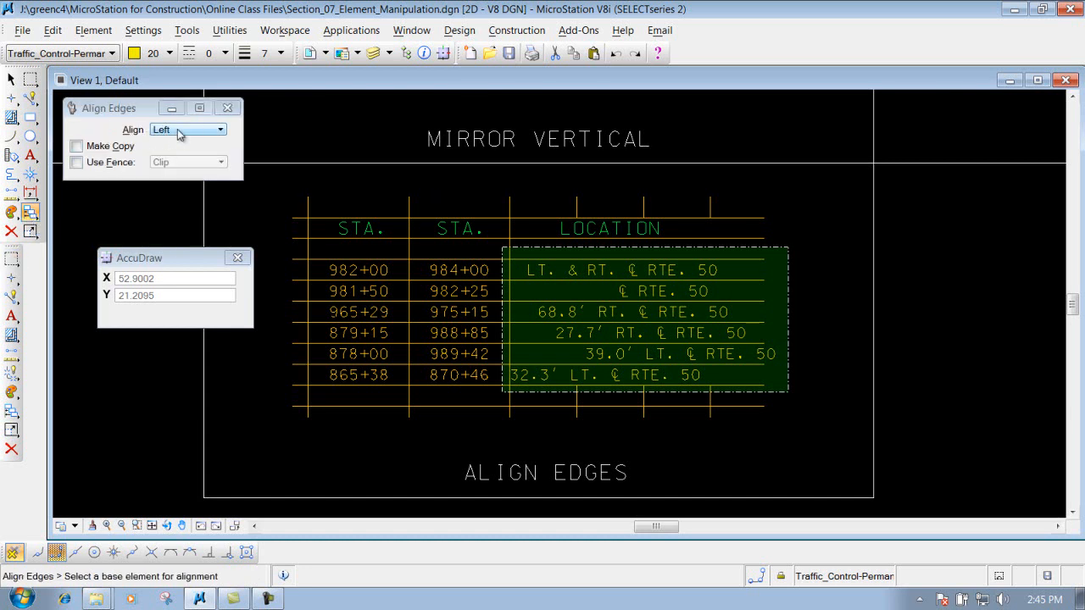
pyautogui.click(76, 163)
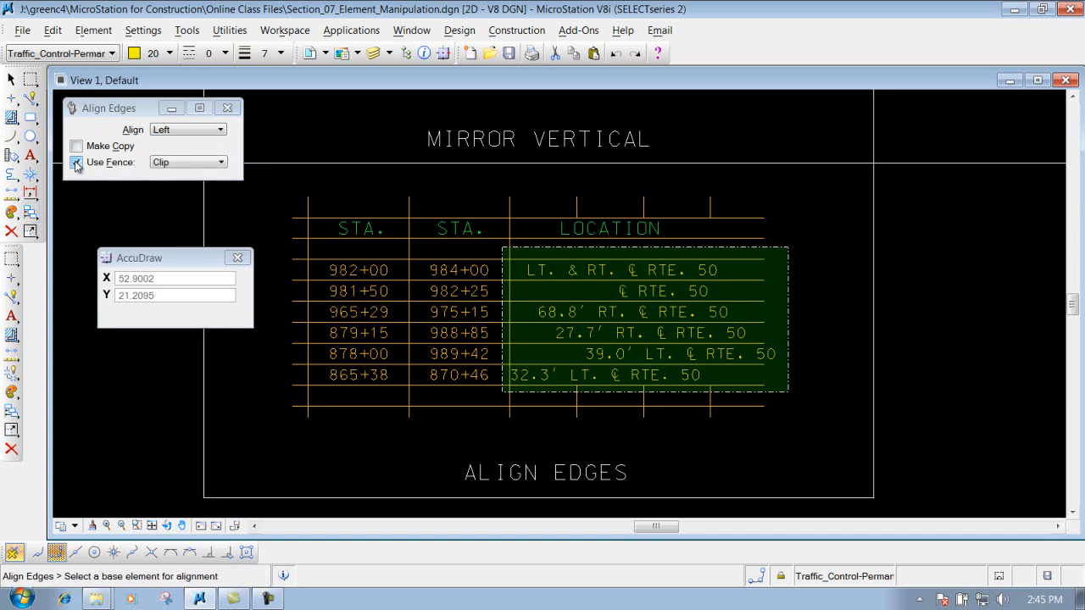
pyautogui.click(195, 164)
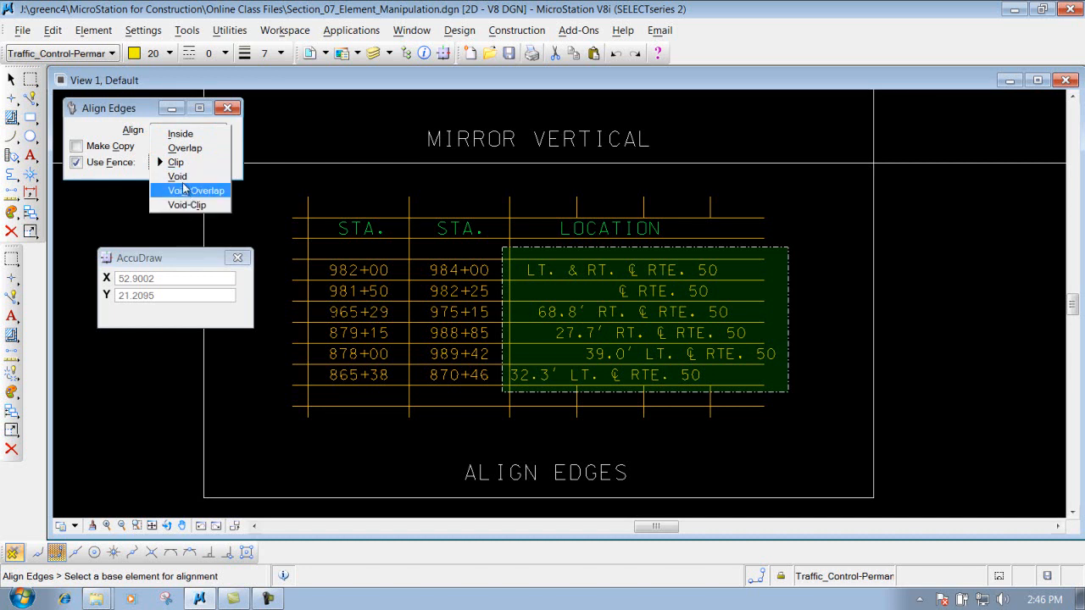
pyautogui.click(185, 135)
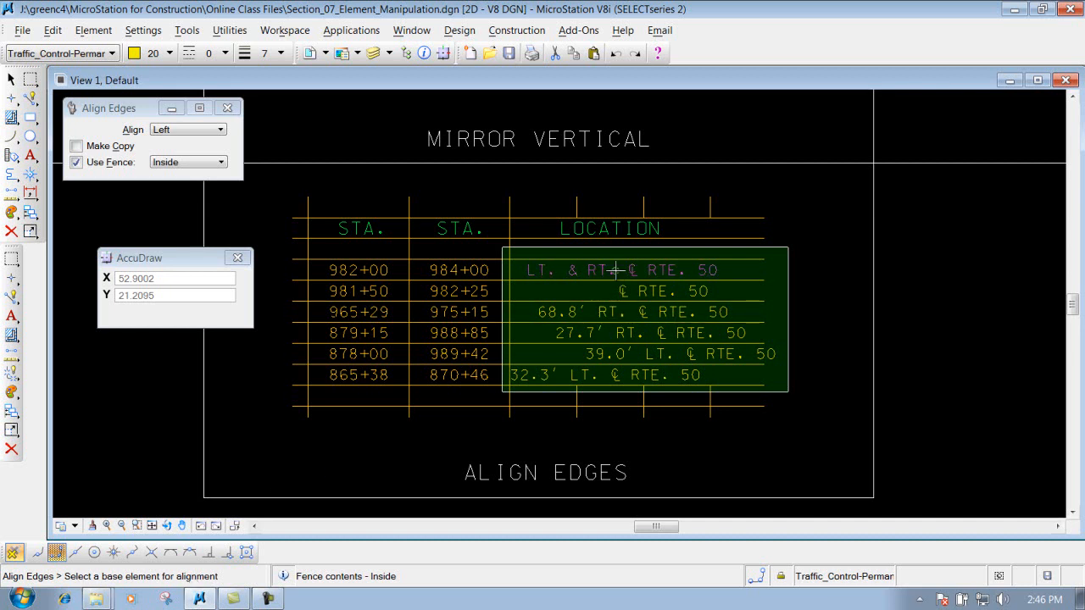
pyautogui.click(563, 269)
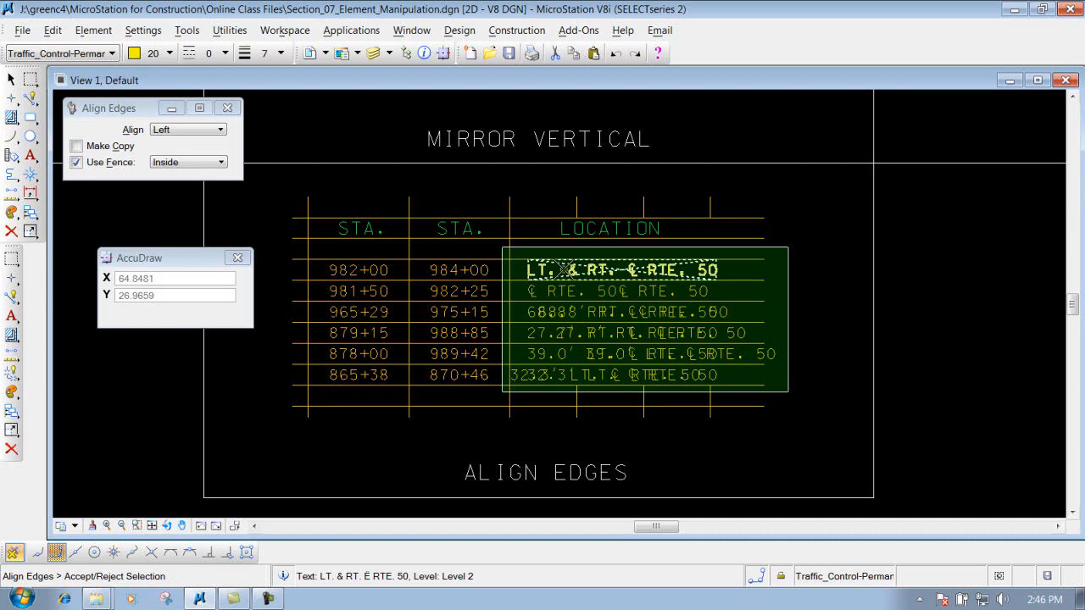
pyautogui.click(235, 509)
pyautogui.click(816, 209)
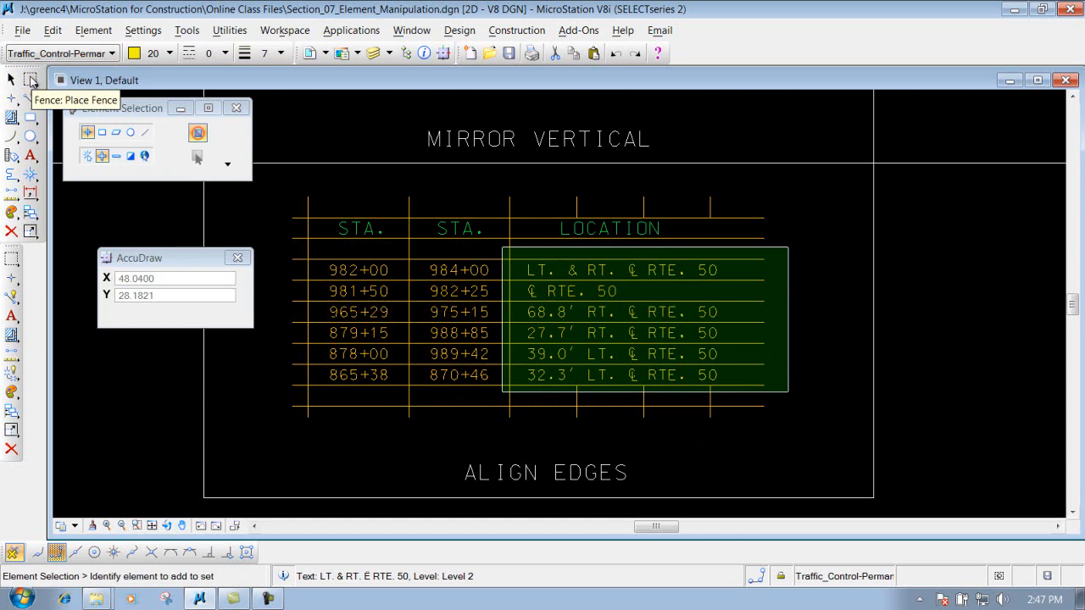
pyautogui.click(12, 258)
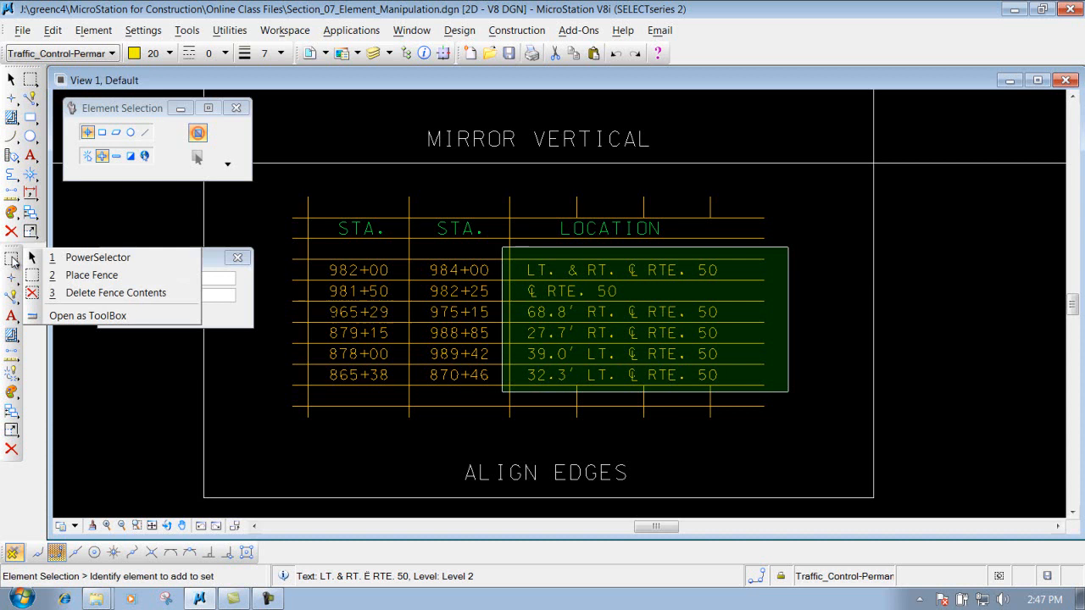
pyautogui.click(90, 277)
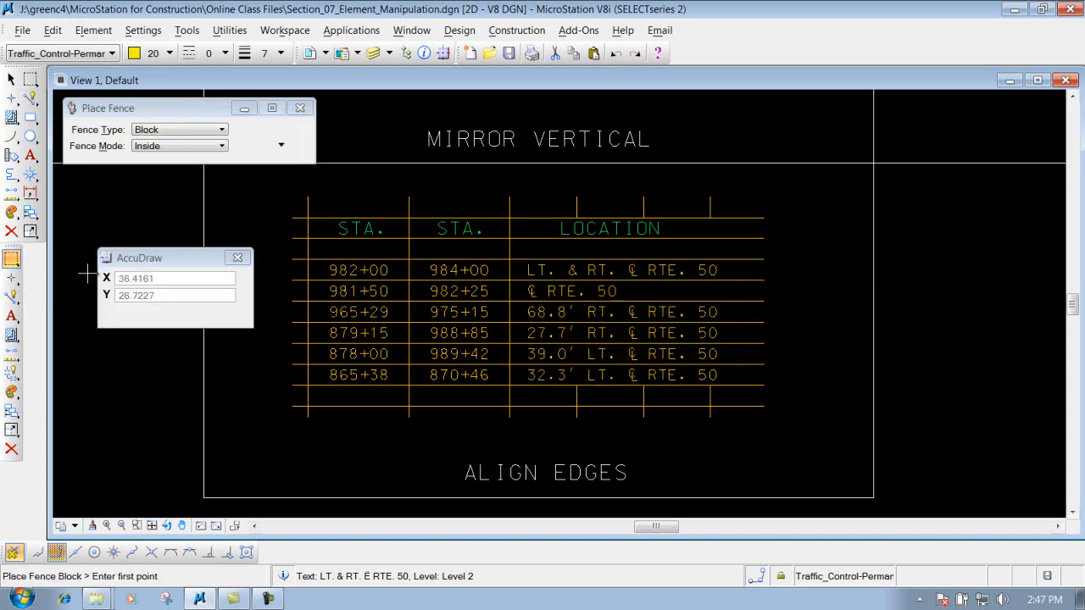